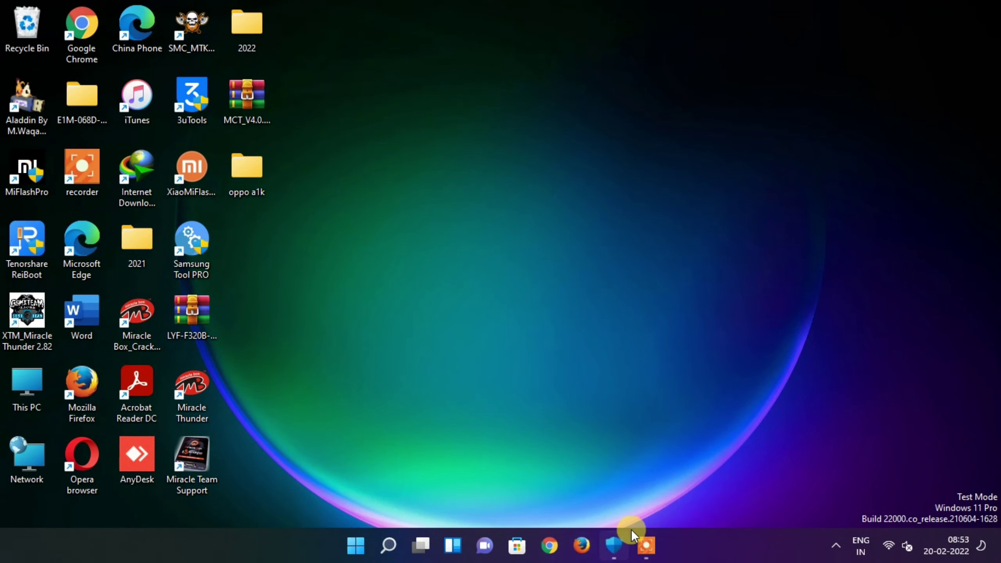
# Check the real-time protection setting in Windows Security, and minimize its window
pyautogui.click(613, 545)
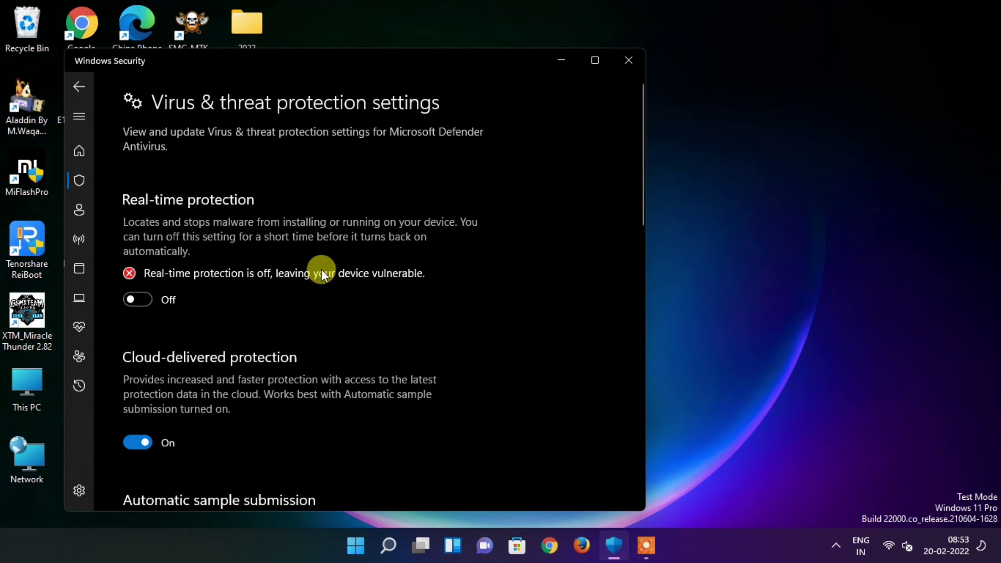
pyautogui.click(561, 60)
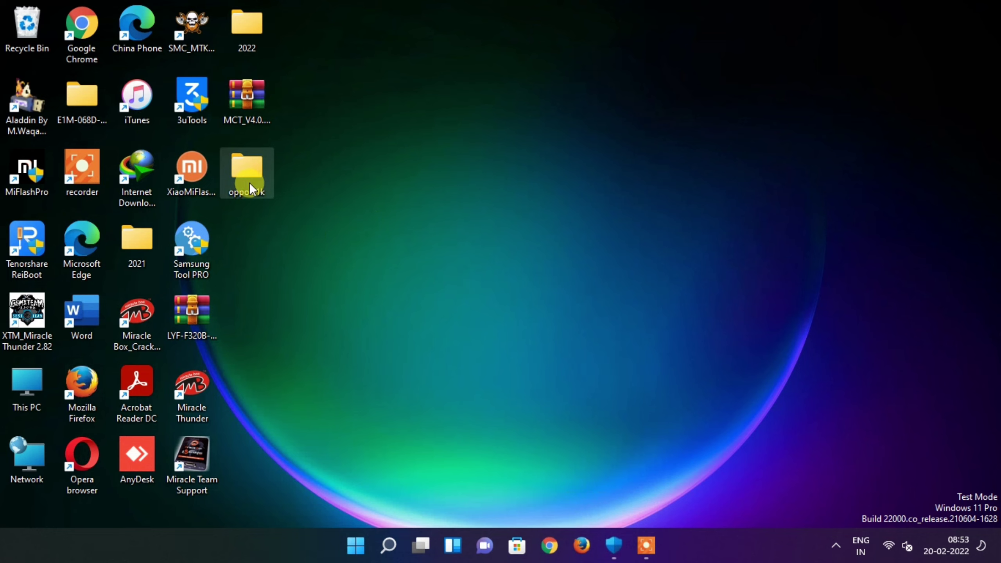
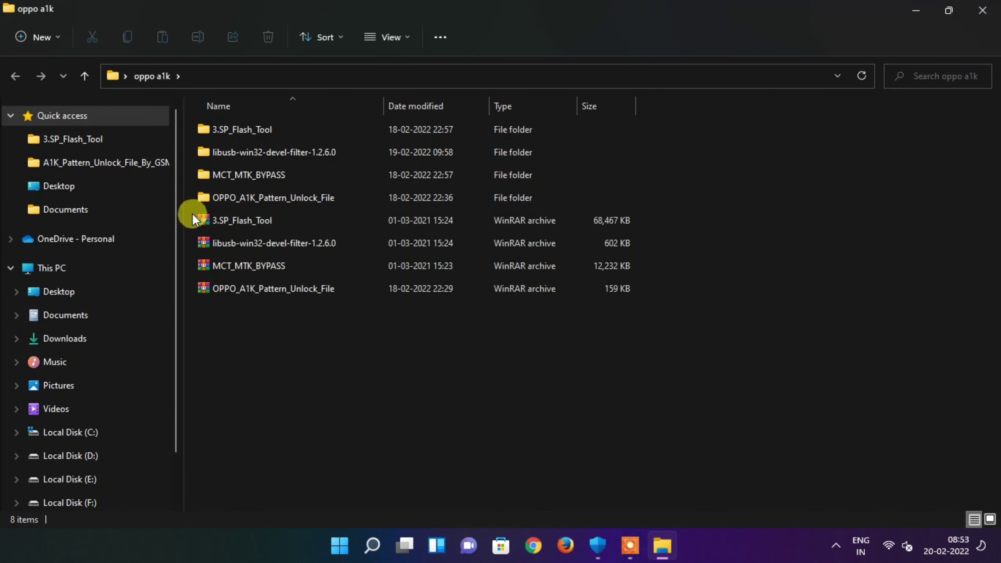
# In the oppo a1k desktop folder, extract the 3.SP_Flash_Tool archive into a folder of the same name, replacing all existing files
pyautogui.moveTo(192, 217); pyautogui.dragTo(275, 286)
pyautogui.click(323, 327)
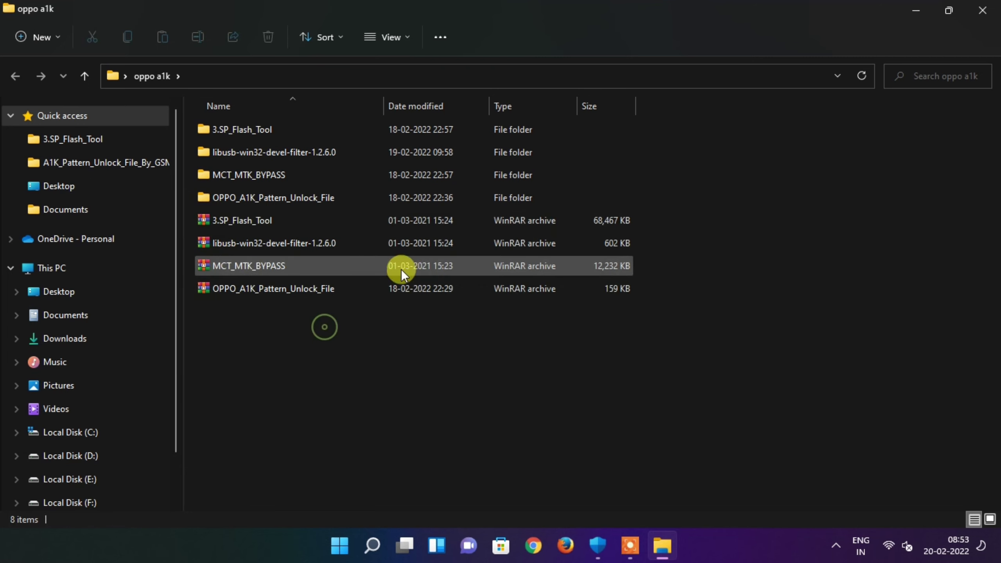
pyautogui.click(256, 221)
pyautogui.rightClick(257, 221)
pyautogui.click(303, 398)
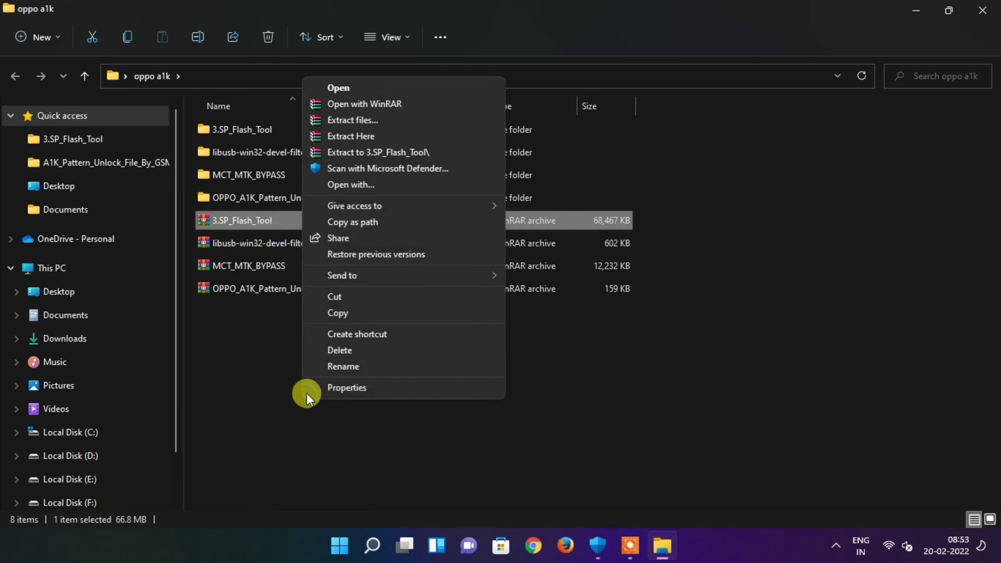
pyautogui.click(367, 152)
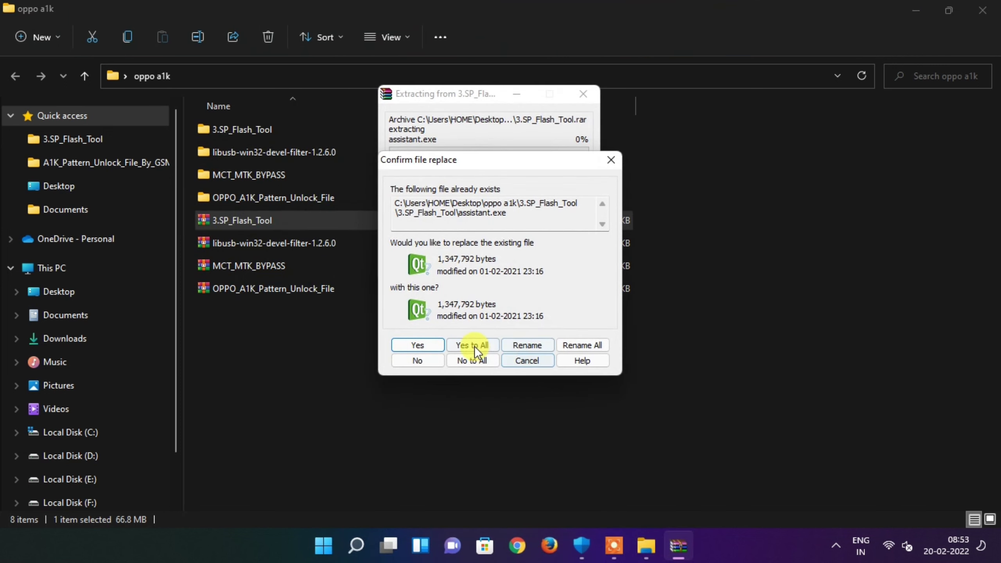
pyautogui.click(474, 346)
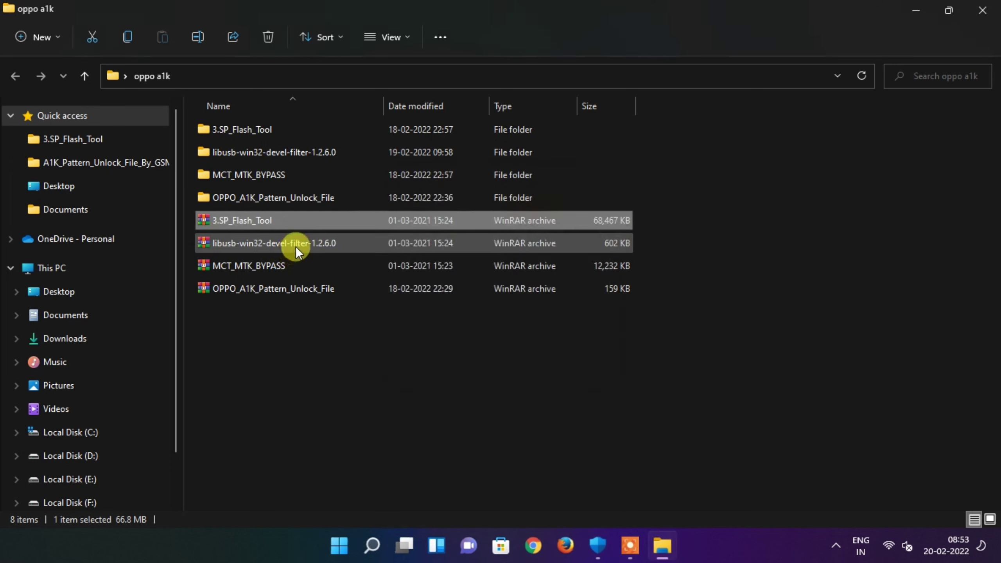
# Extract the libusb-win32-devel-filter-1.2.6.0 archive into a folder of the same name
pyautogui.rightClick(334, 239)
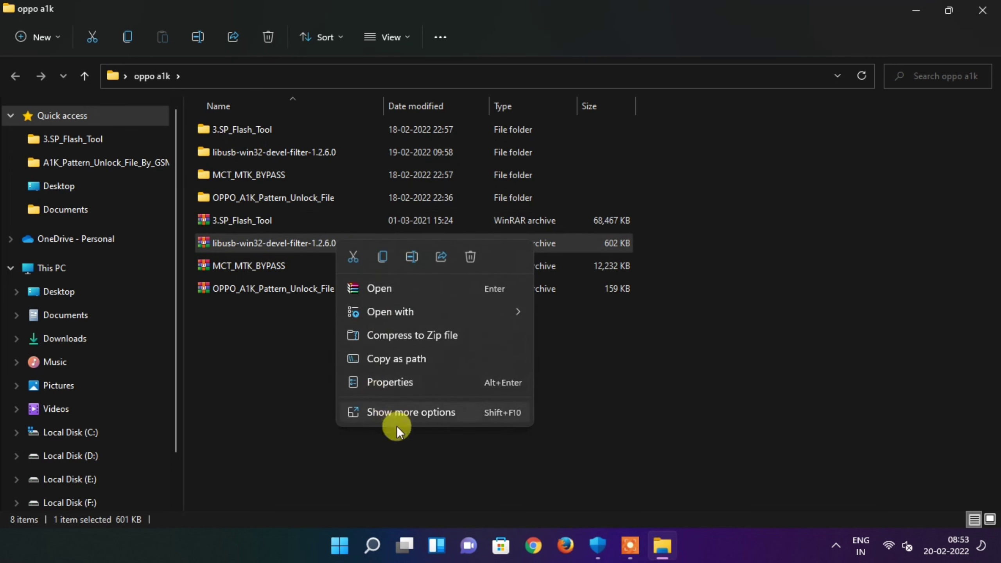
pyautogui.click(398, 412)
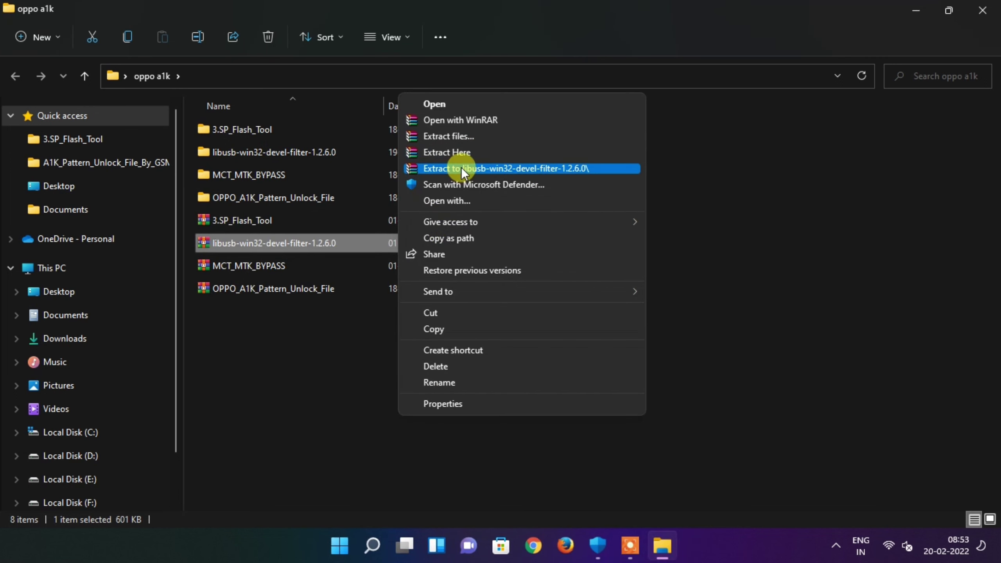
pyautogui.click(461, 168)
pyautogui.click(471, 409)
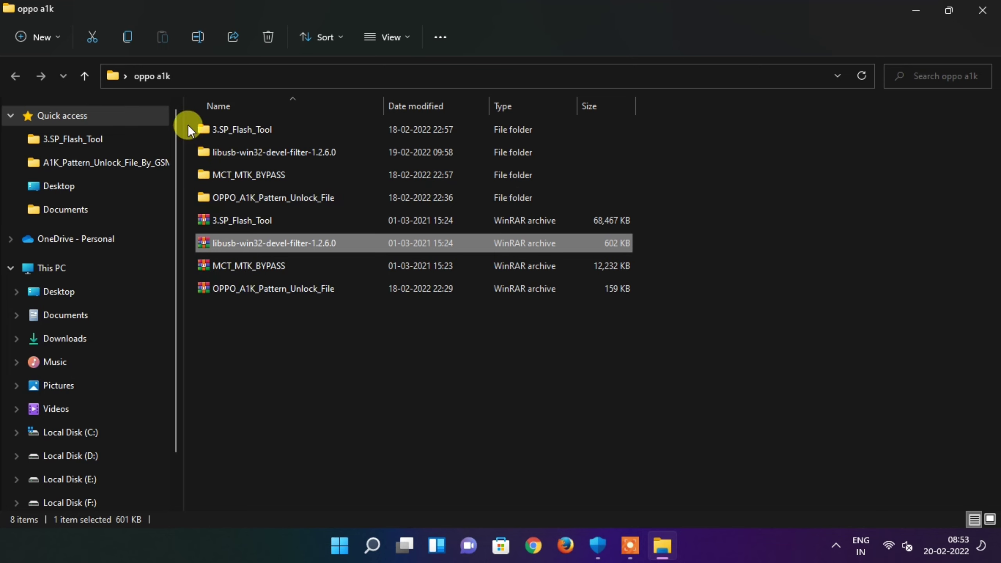
# Launch flash_tool from the nested 3.SP_Flash_Tool folder, minimize the folder window and move the tool's window clear of the desktop icons
pyautogui.moveTo(187, 125); pyautogui.dragTo(292, 202)
pyautogui.click(260, 381)
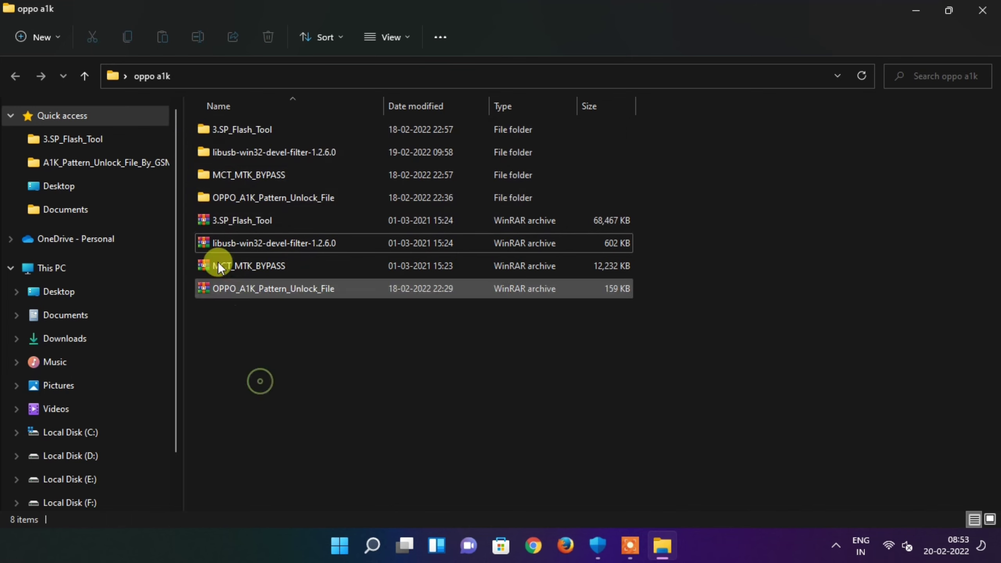
pyautogui.click(240, 136)
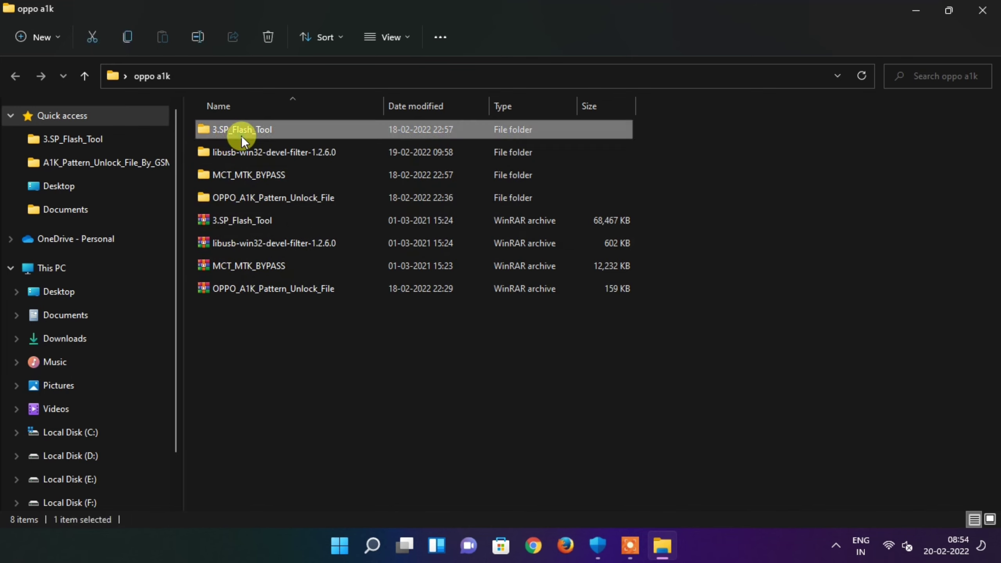
pyautogui.doubleClick(244, 130)
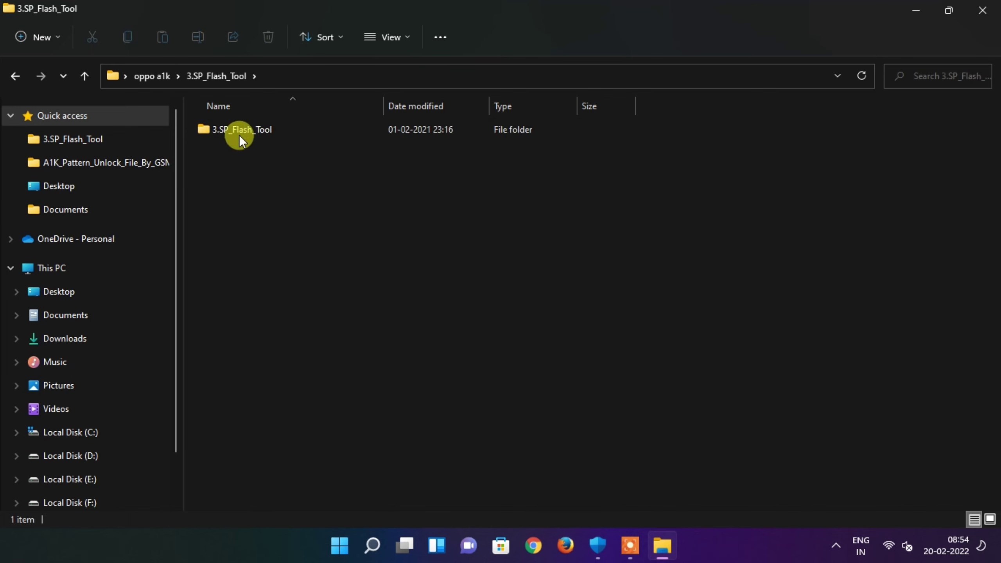
pyautogui.doubleClick(239, 131)
pyautogui.doubleClick(210, 470)
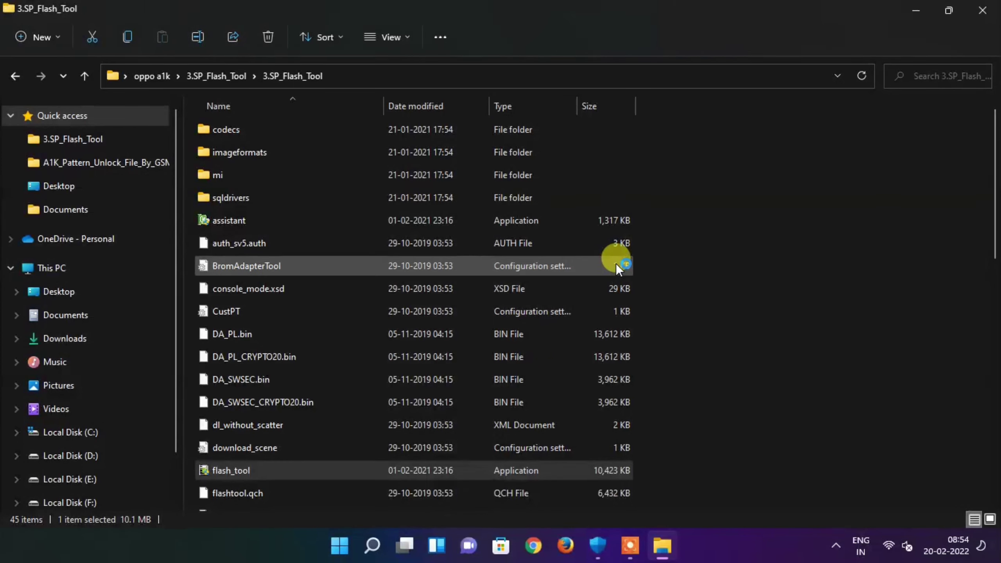
pyautogui.click(913, 11)
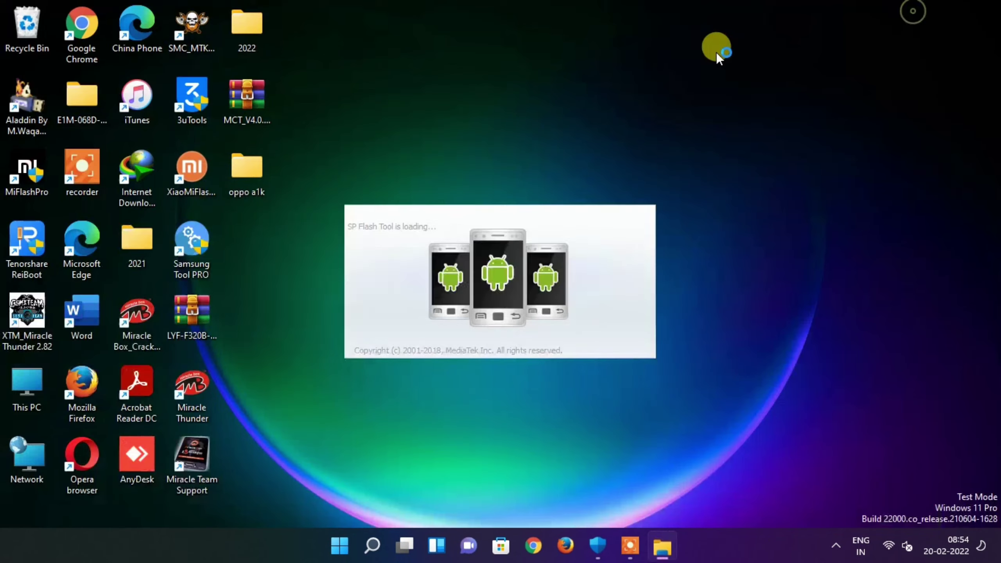
pyautogui.click(402, 290)
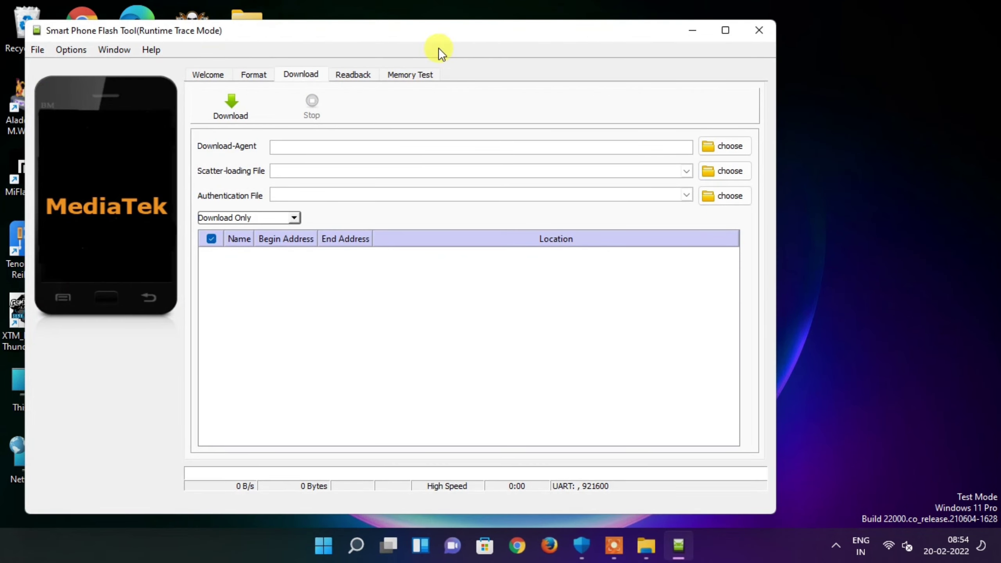
pyautogui.moveTo(434, 34); pyautogui.dragTo(647, 25)
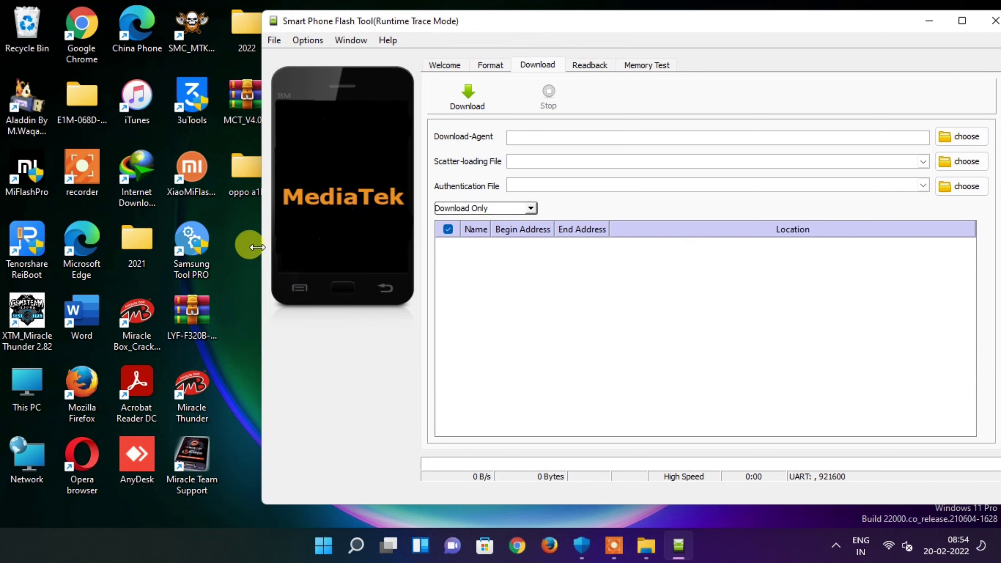
# Load MTK_AllInOne_DA_mt6765_mt6785.bin from the nested 3.SP_Flash_Tool folder in oppo a1k as the Download-Agent
pyautogui.click(971, 138)
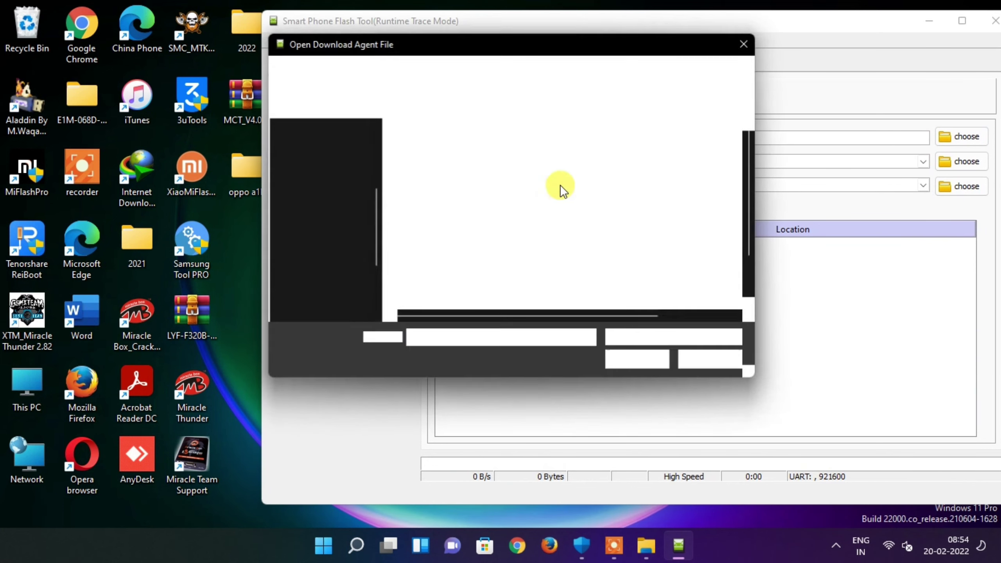
pyautogui.scroll(-2, 465, 286)
pyautogui.click(343, 162)
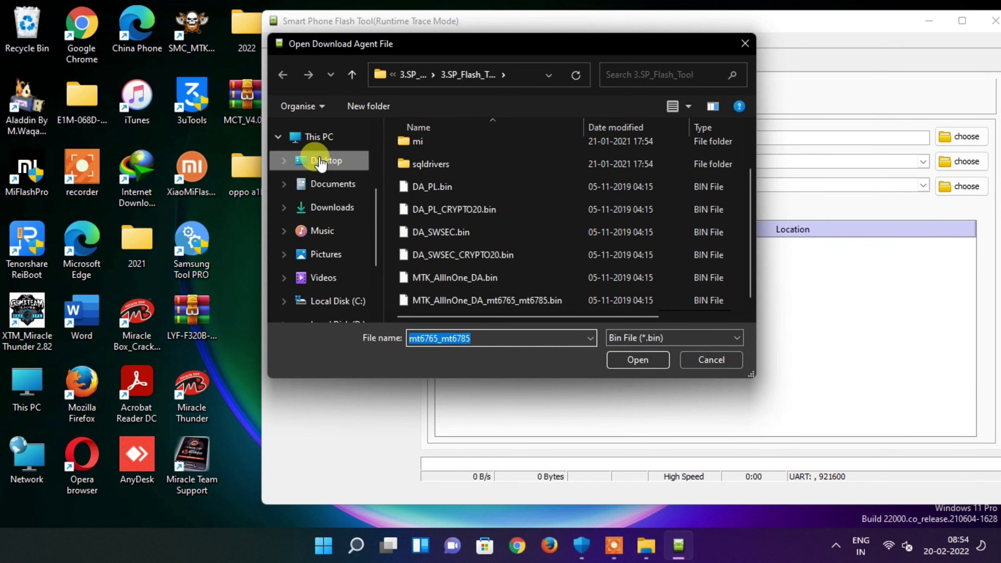
pyautogui.doubleClick(700, 170)
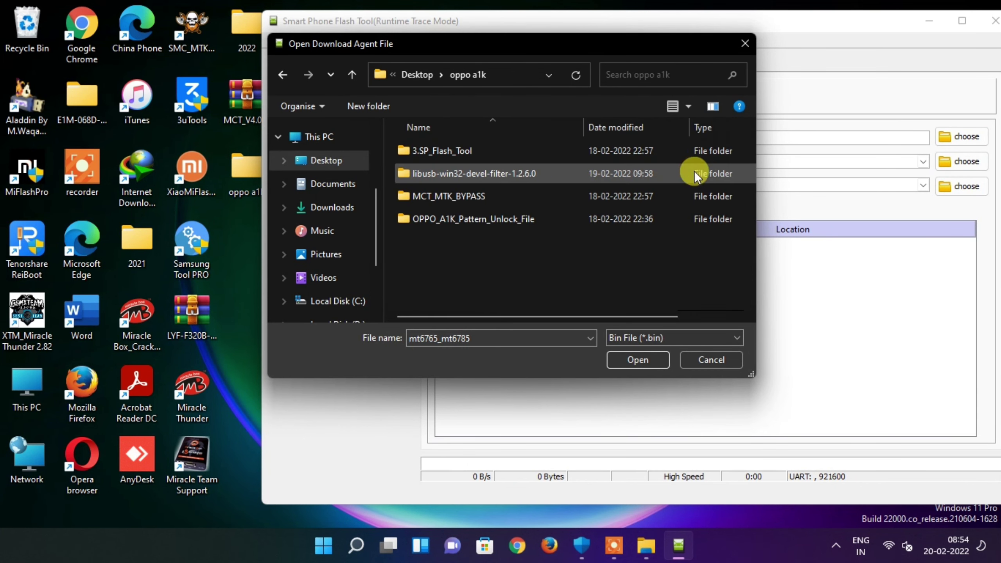
pyautogui.doubleClick(434, 151)
pyautogui.doubleClick(434, 151)
pyautogui.scroll(-2, 434, 241)
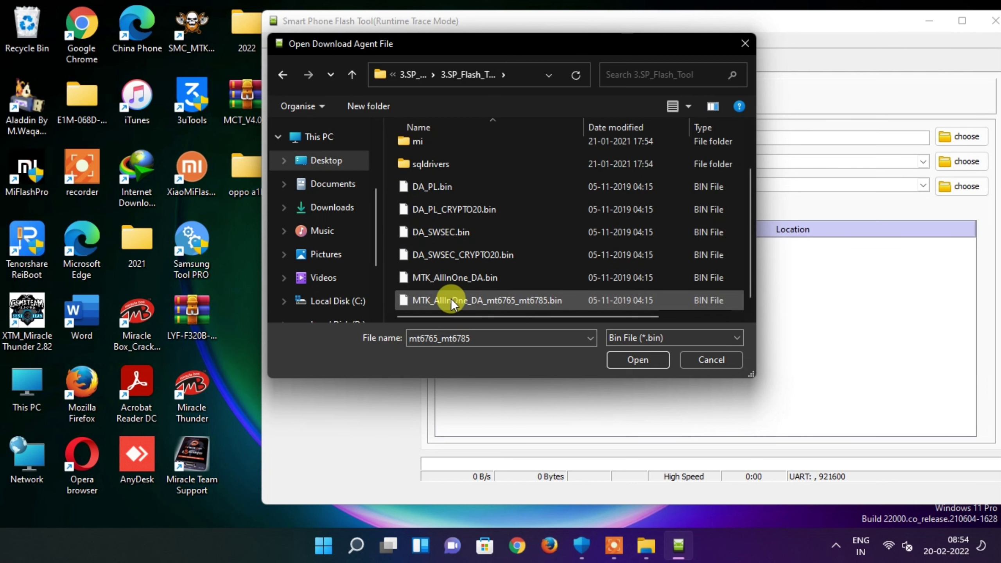
pyautogui.doubleClick(432, 299)
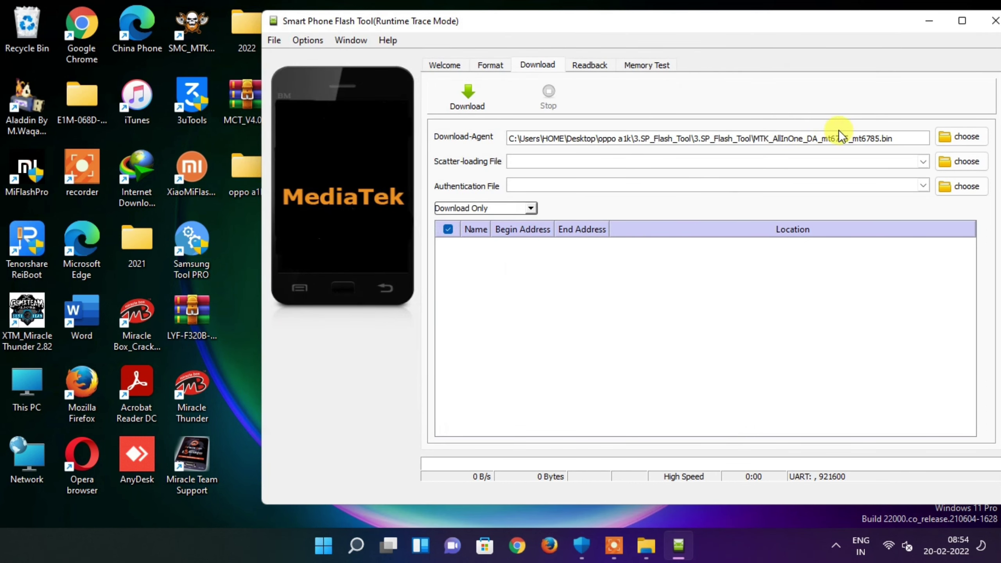
# Load MT6765_Android_scatter from the OPPO_A1K_Pattern_Unlock_File folder as the scatter-loading file and auth_sv5.auth as the authentication file
pyautogui.click(946, 161)
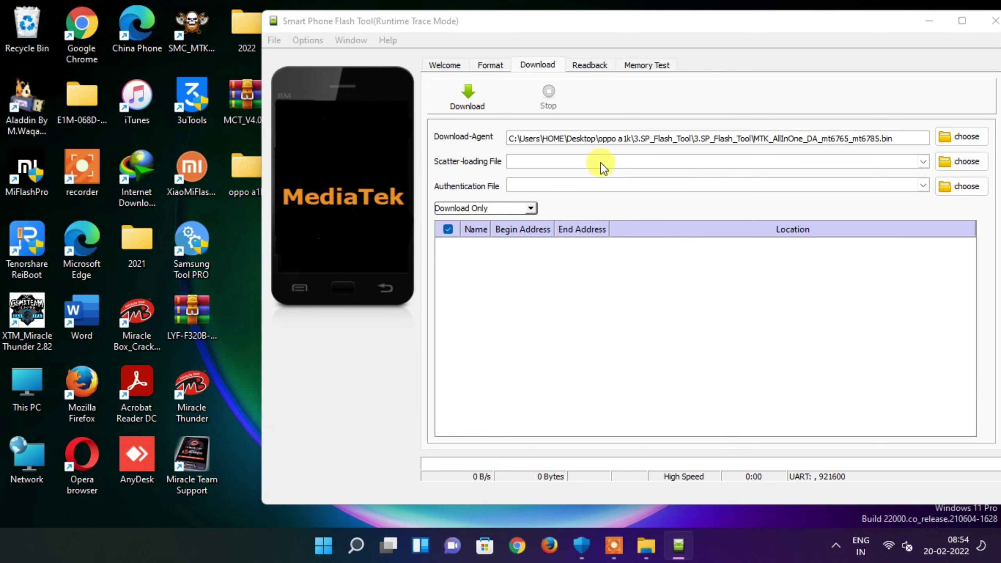
pyautogui.scroll(-1, 441, 271)
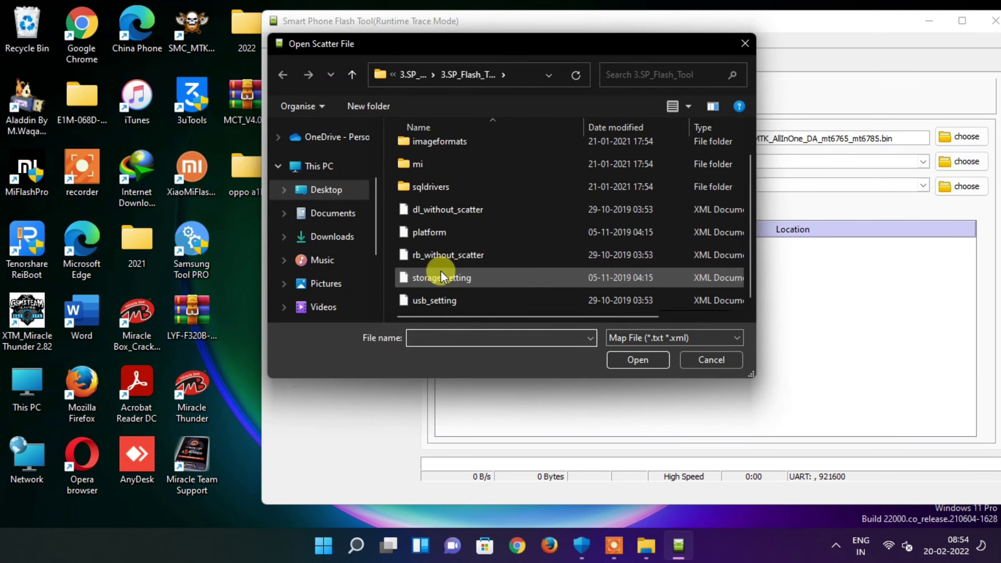
pyautogui.click(344, 183)
pyautogui.doubleClick(697, 174)
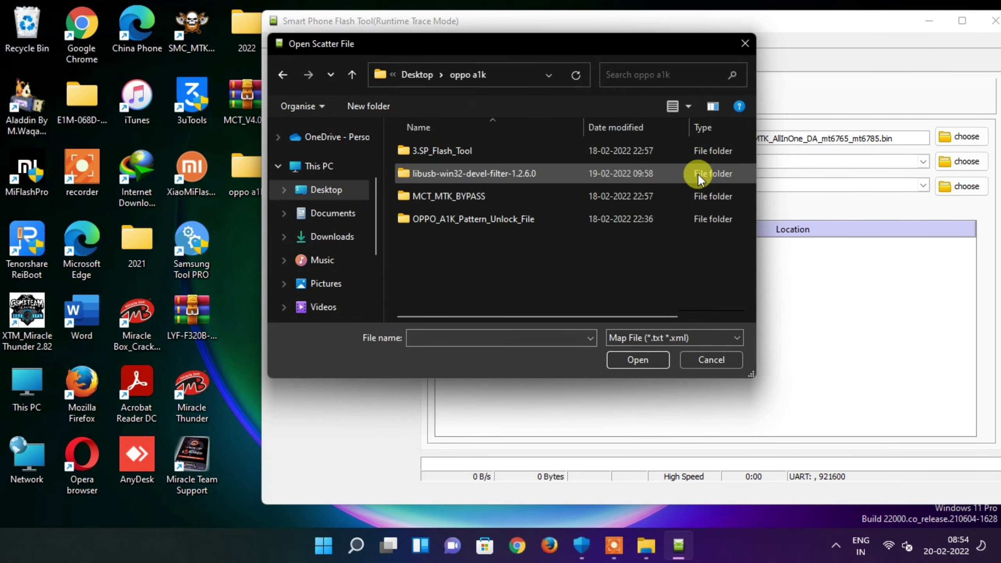
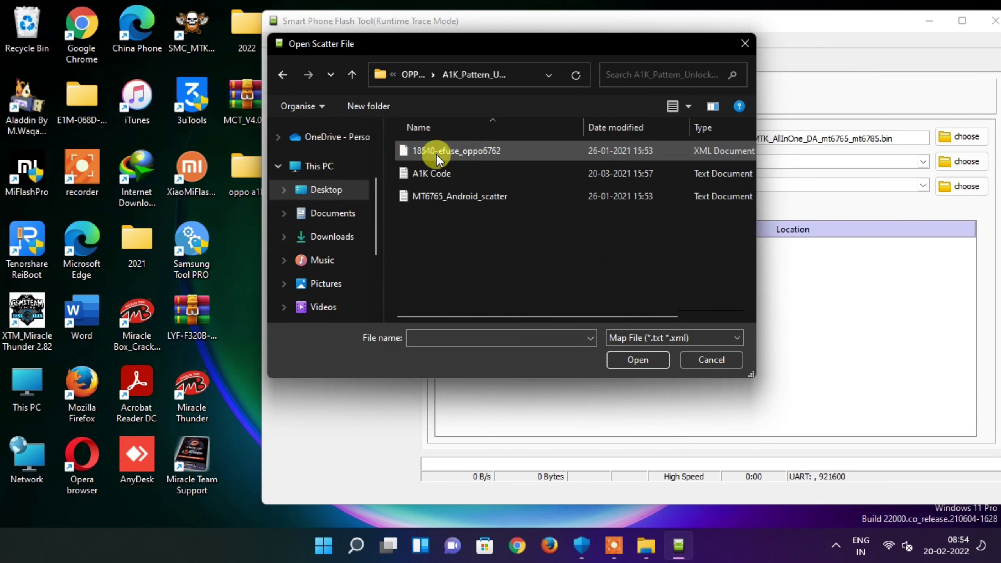
pyautogui.doubleClick(429, 196)
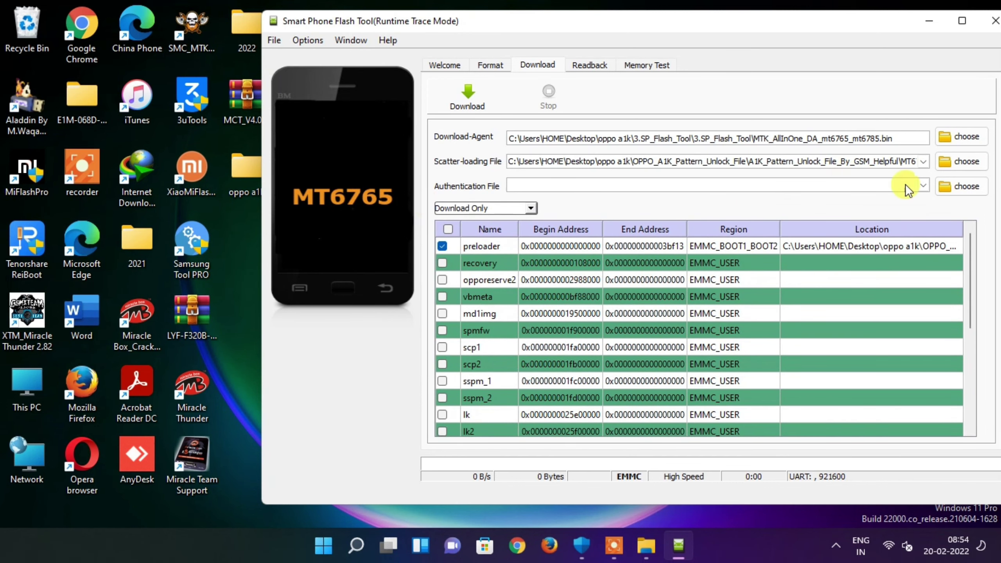
pyautogui.click(954, 186)
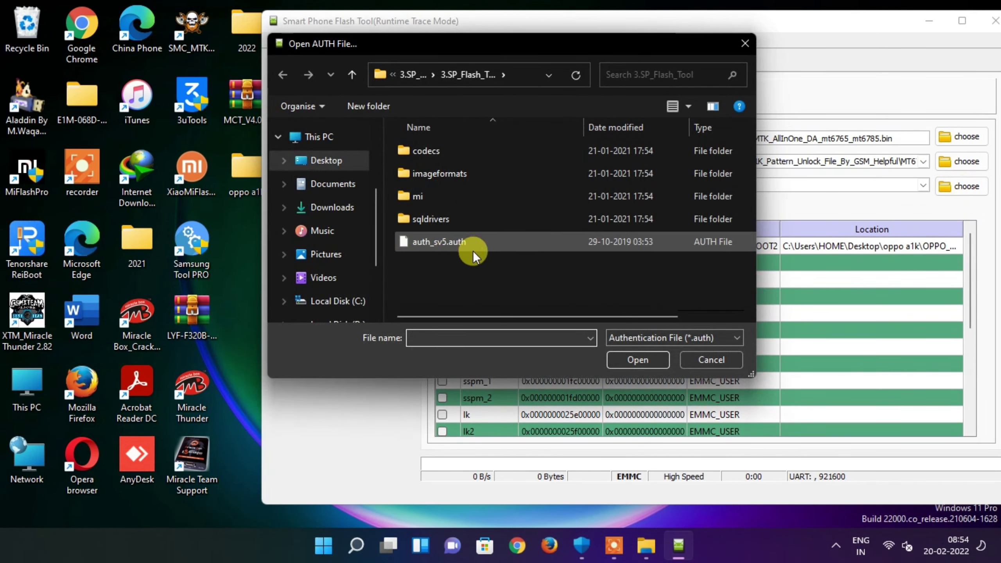
pyautogui.doubleClick(432, 243)
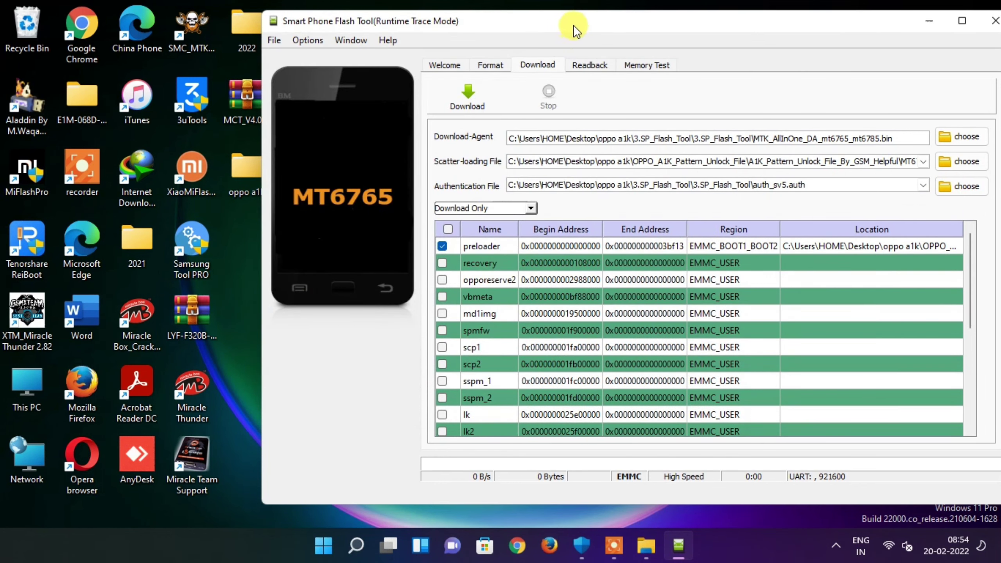
# Switch the format mode to Manual Format Flash and clear the begin address and format length values
pyautogui.moveTo(574, 25); pyautogui.dragTo(525, 31)
pyautogui.click(446, 66)
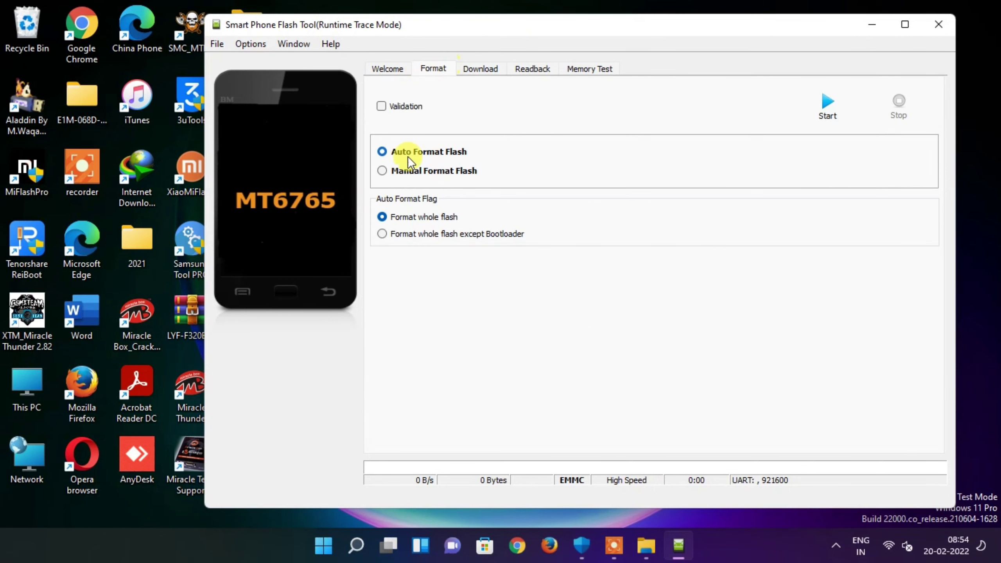
pyautogui.click(407, 171)
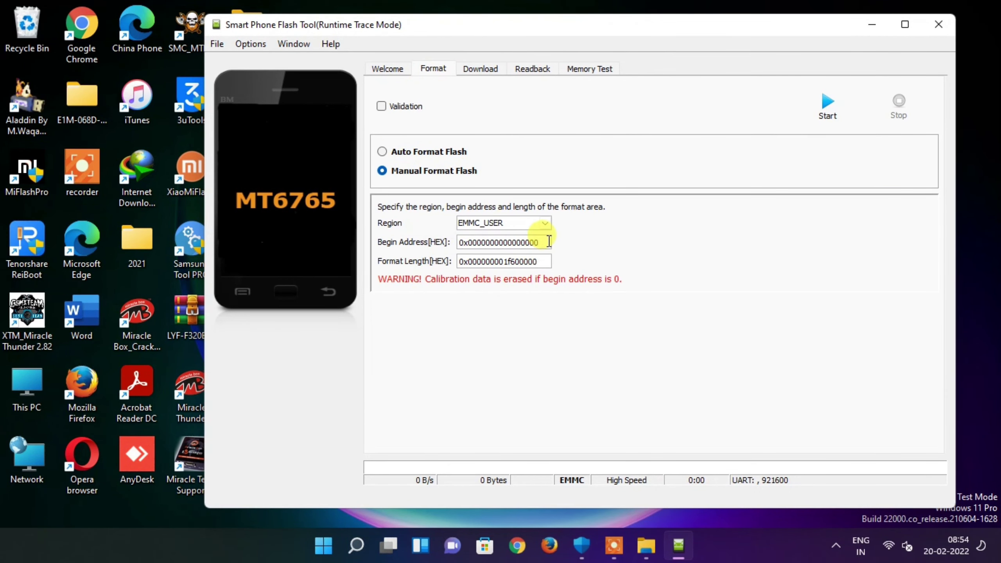
pyautogui.moveTo(549, 242); pyautogui.dragTo(415, 239)
pyautogui.press('BackSpace')
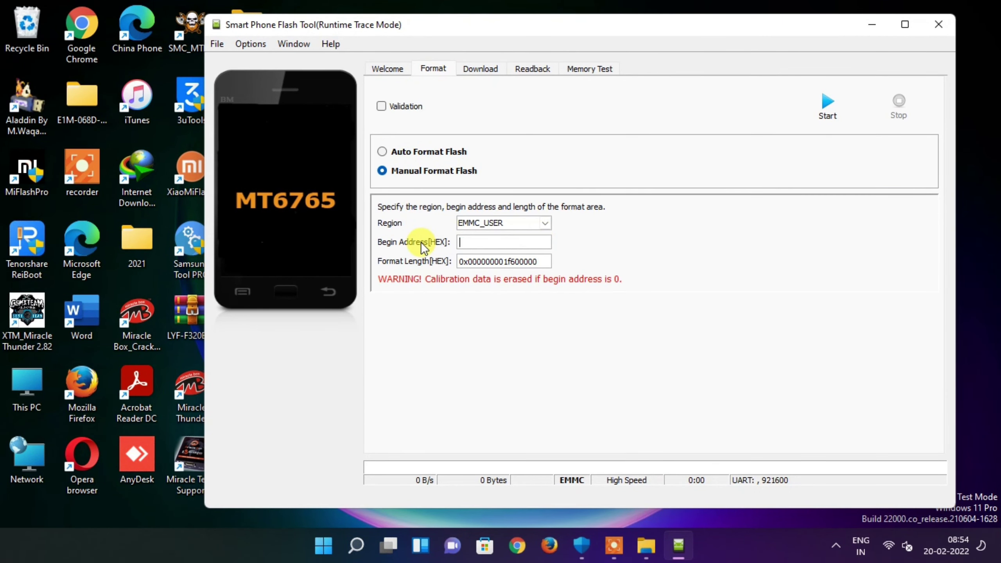
pyautogui.moveTo(545, 261); pyautogui.dragTo(314, 249)
pyautogui.press('BackSpace')
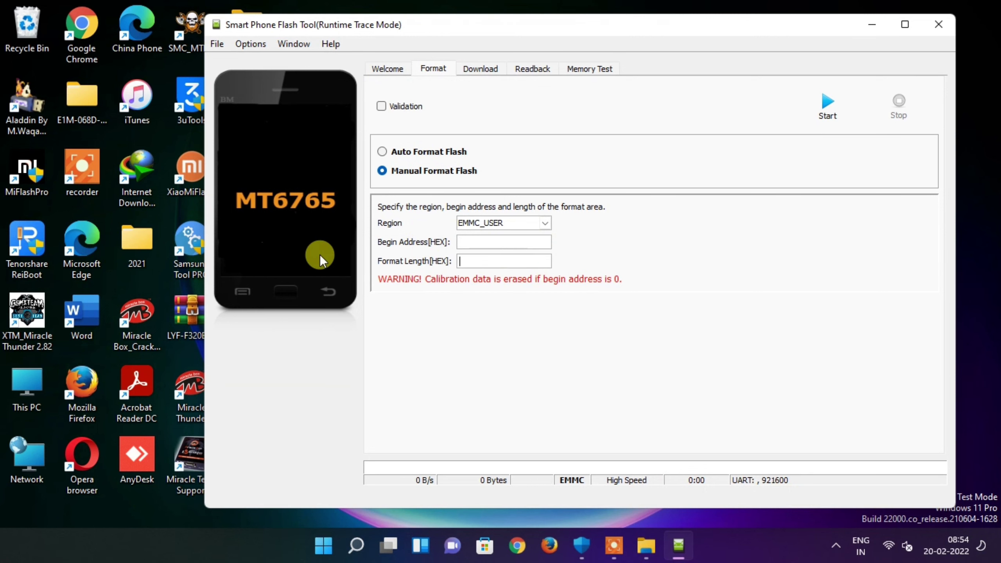
# Open the A1K Code text file from A1K_Pattern_Unlock_File_By_GSM_Helpful, inside OPPO_A1K_Pattern_Unlock_File in the desktop's oppo a1k folder
pyautogui.moveTo(564, 33); pyautogui.dragTo(674, 36)
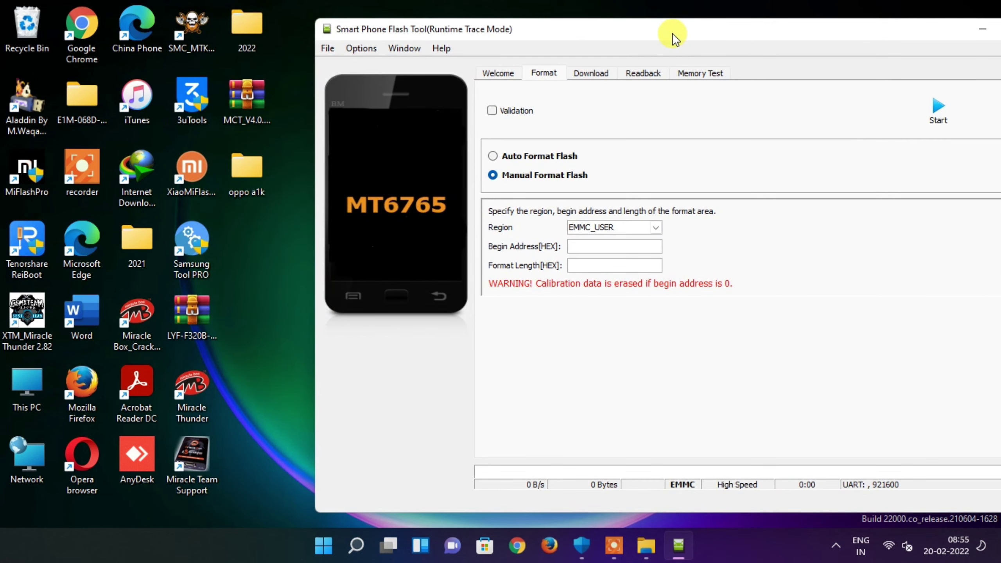
pyautogui.click(239, 168)
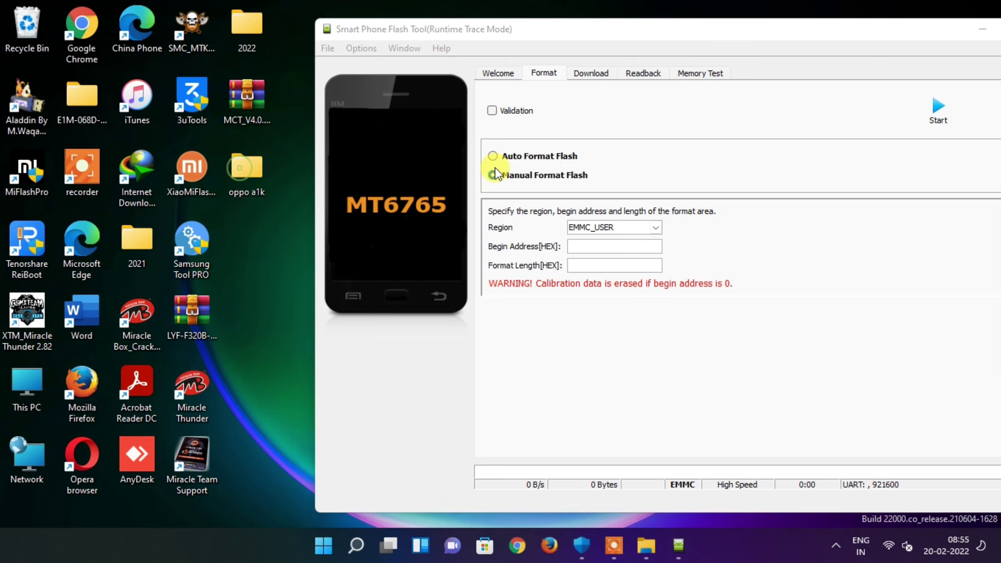
pyautogui.doubleClick(239, 168)
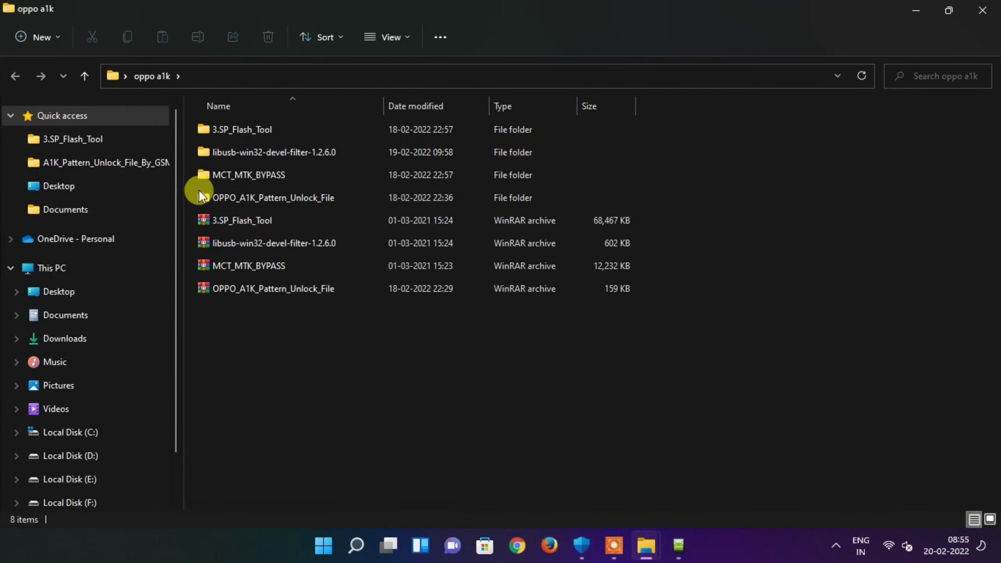
pyautogui.doubleClick(225, 195)
pyautogui.doubleClick(253, 130)
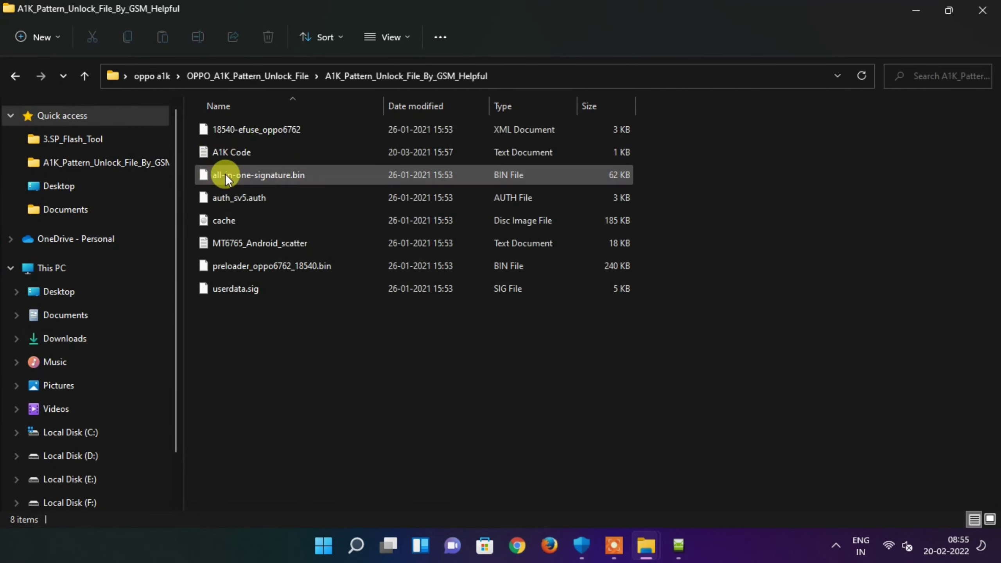
pyautogui.click(226, 147)
pyautogui.press('Return')
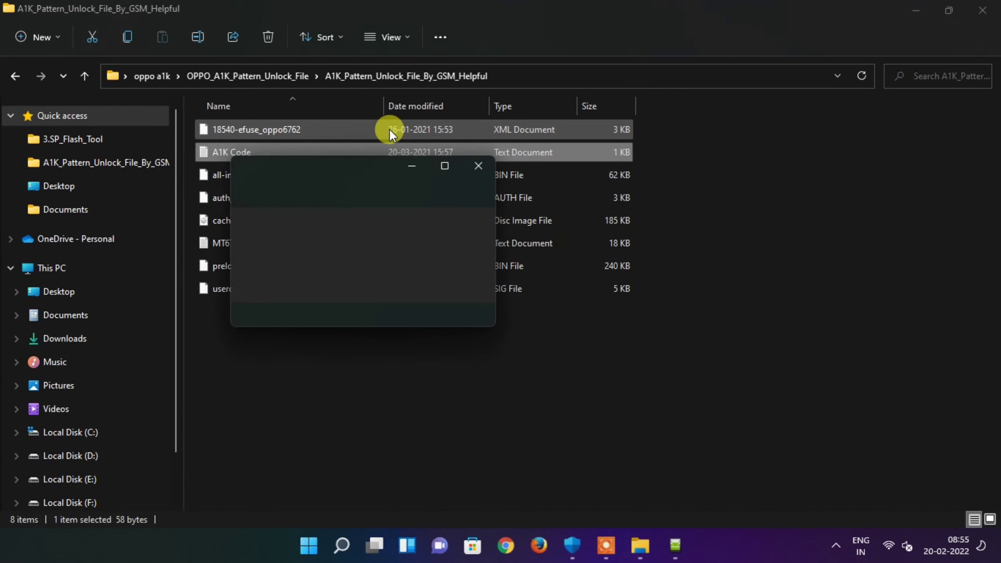
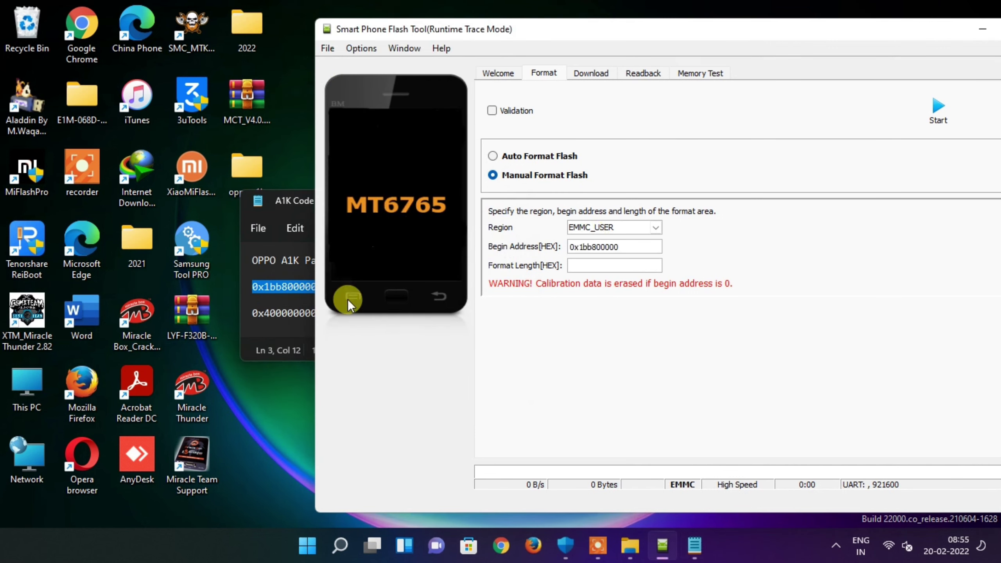
# Copy 0x400000000 from the A1K Code note into the format length value and close the note
pyautogui.click(286, 313)
pyautogui.moveTo(320, 310); pyautogui.dragTo(239, 312)
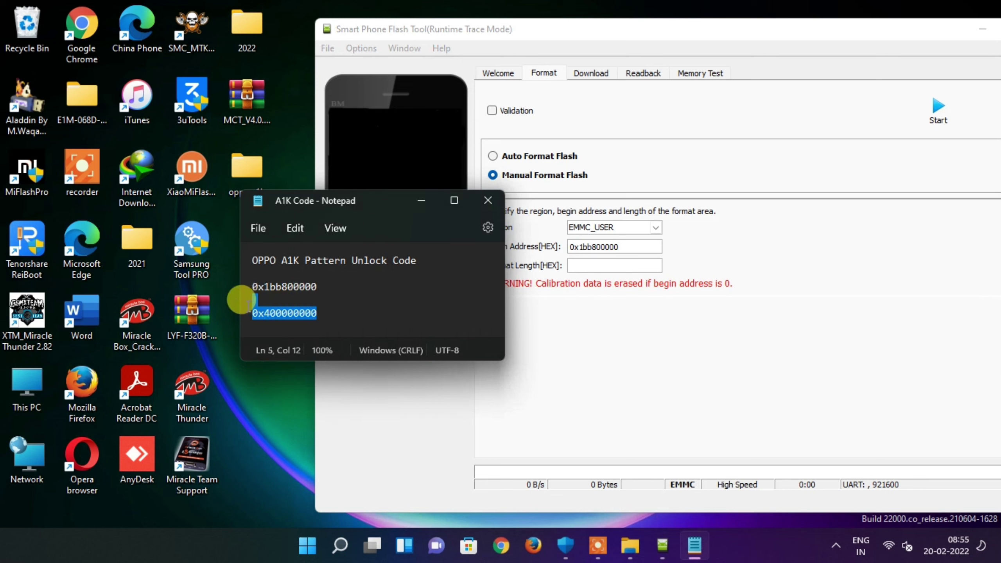
pyautogui.click(311, 313)
pyautogui.moveTo(320, 313); pyautogui.dragTo(230, 312)
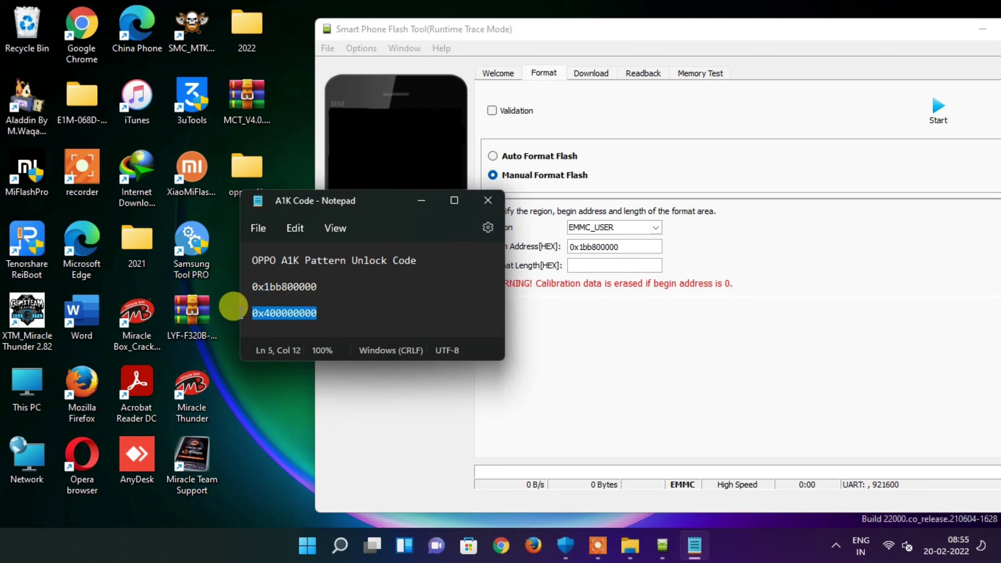
pyautogui.rightClick(266, 311)
pyautogui.click(315, 94)
pyautogui.click(598, 264)
pyautogui.rightClick(598, 265)
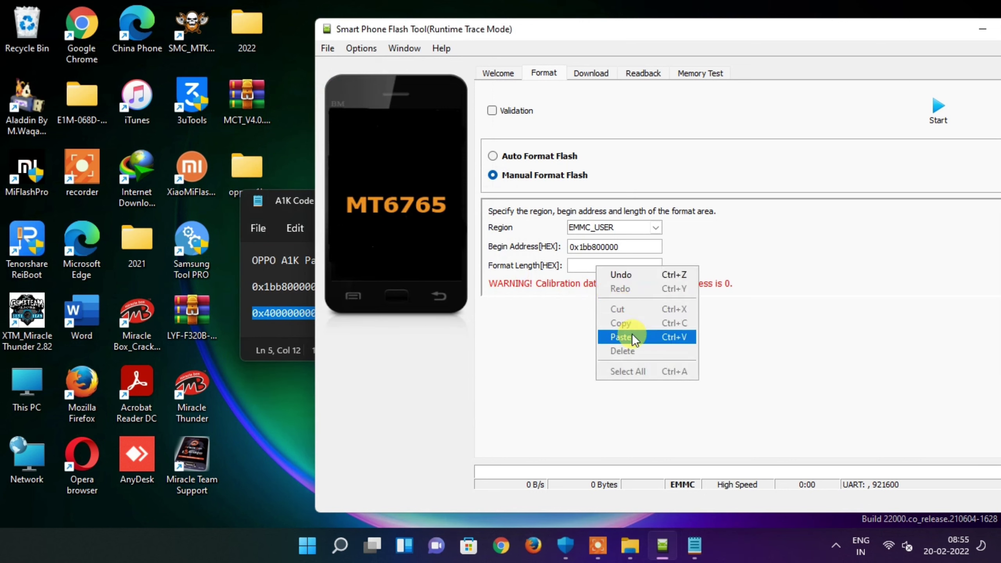
pyautogui.click(632, 335)
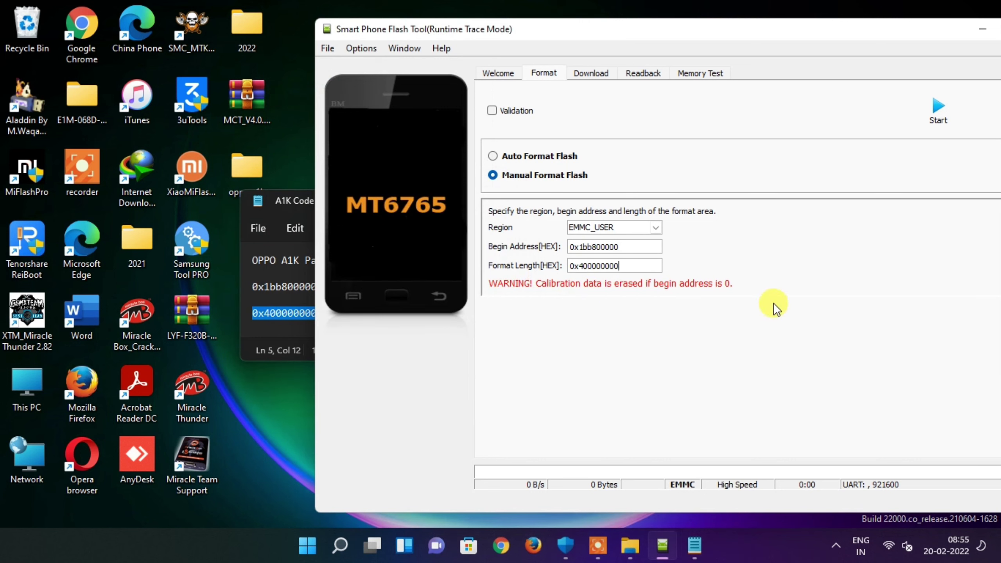
pyautogui.click(284, 202)
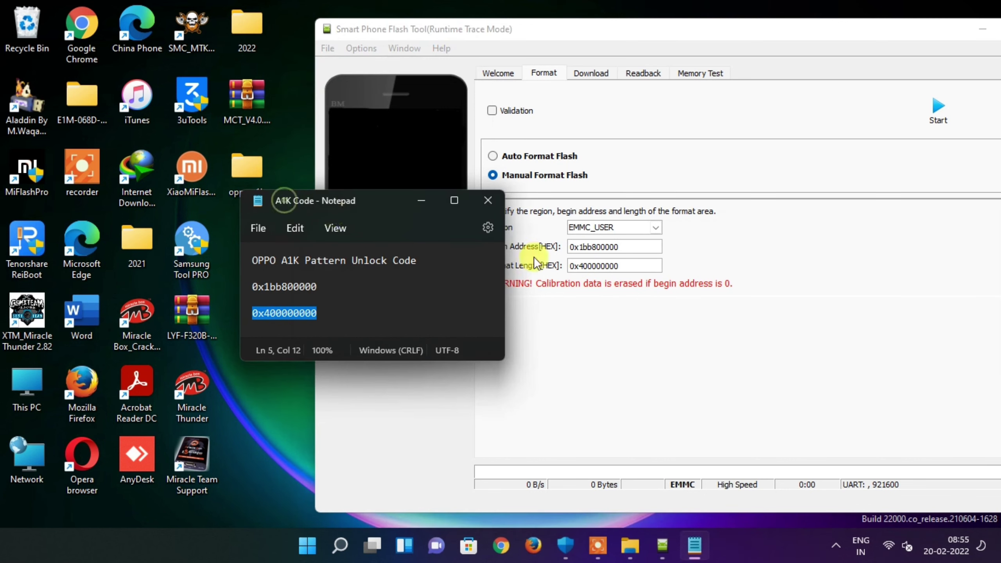
pyautogui.click(487, 199)
# Move the flash tool's window clear of the desktop icons and open the oppo a1k folder
pyautogui.moveTo(642, 28); pyautogui.dragTo(569, 36)
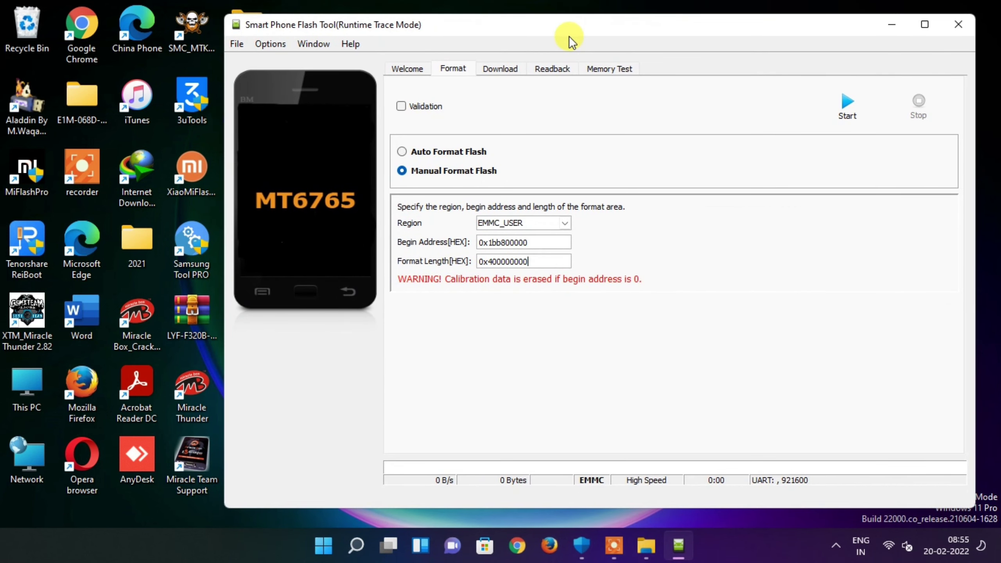
pyautogui.moveTo(513, 47); pyautogui.dragTo(557, 46)
pyautogui.doubleClick(237, 174)
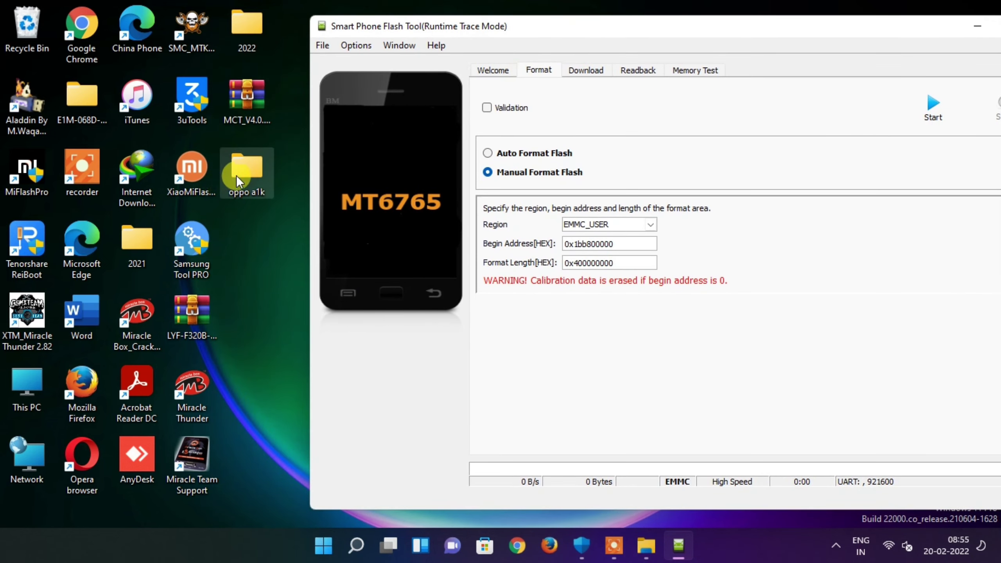
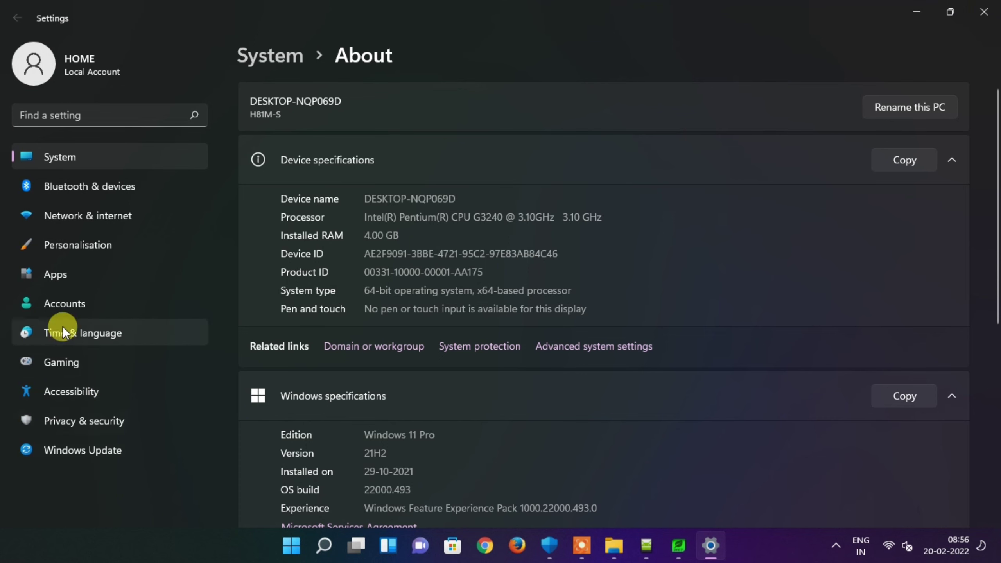
# Locate Device Manager among the related settings on the system's About page
pyautogui.scroll(-6, 383, 387)
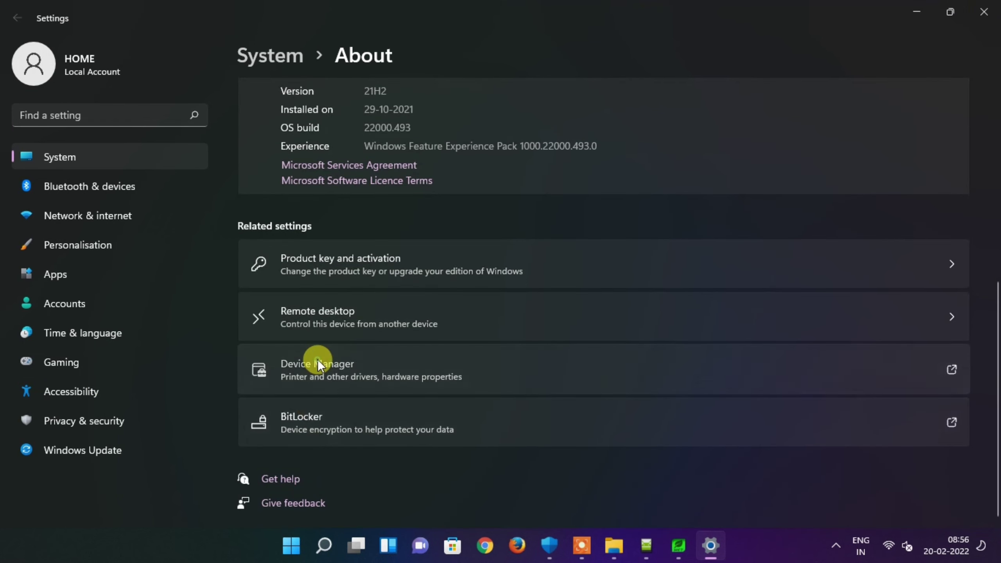
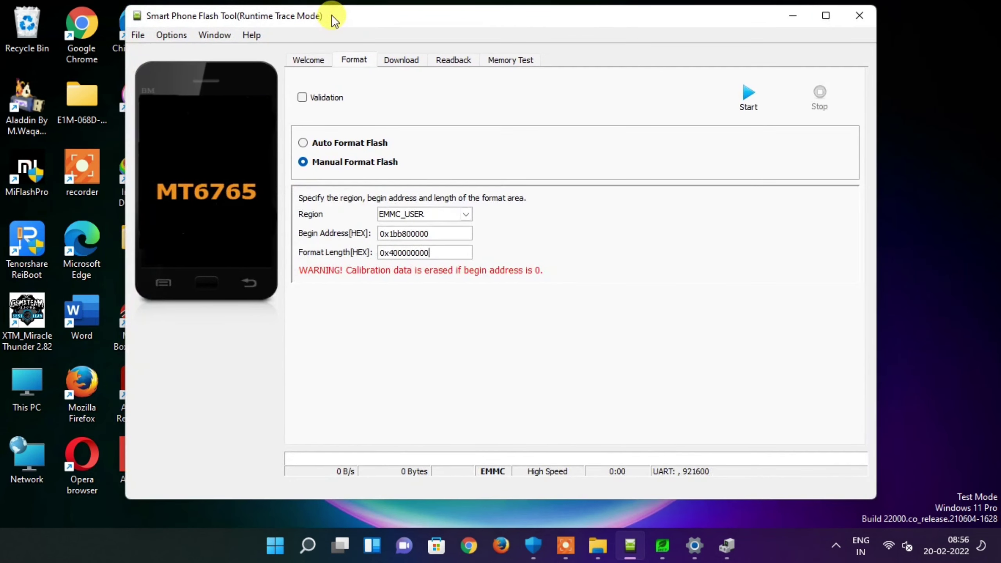
# Try to start the manual format flash three times, dismissing each error, and close the flash tool
pyautogui.click(756, 98)
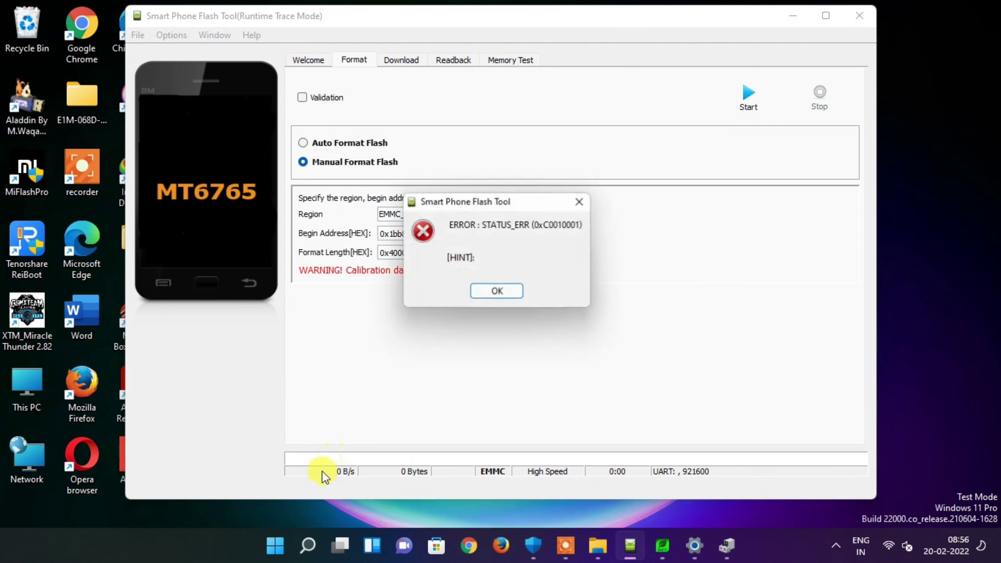
pyautogui.click(497, 292)
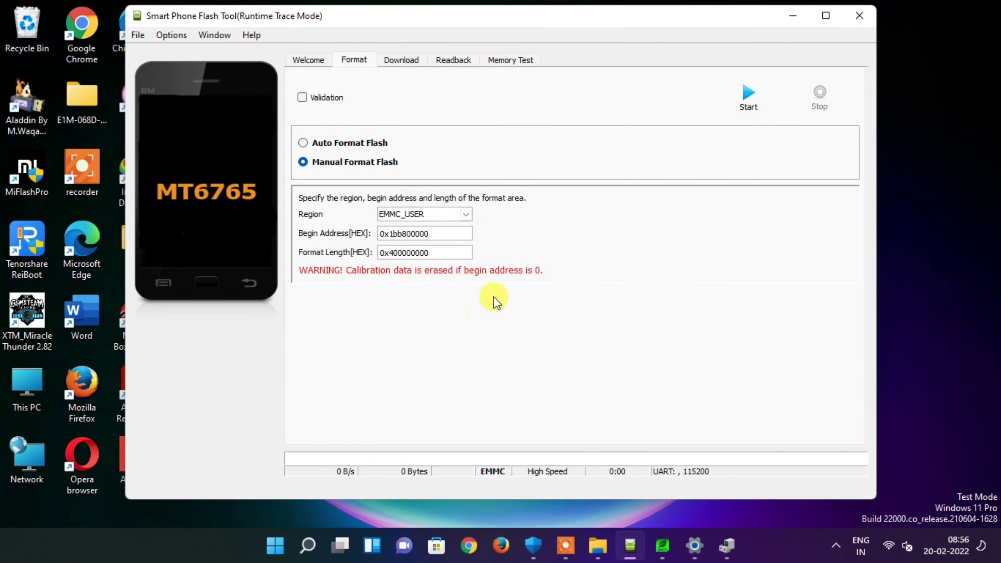
pyautogui.click(743, 107)
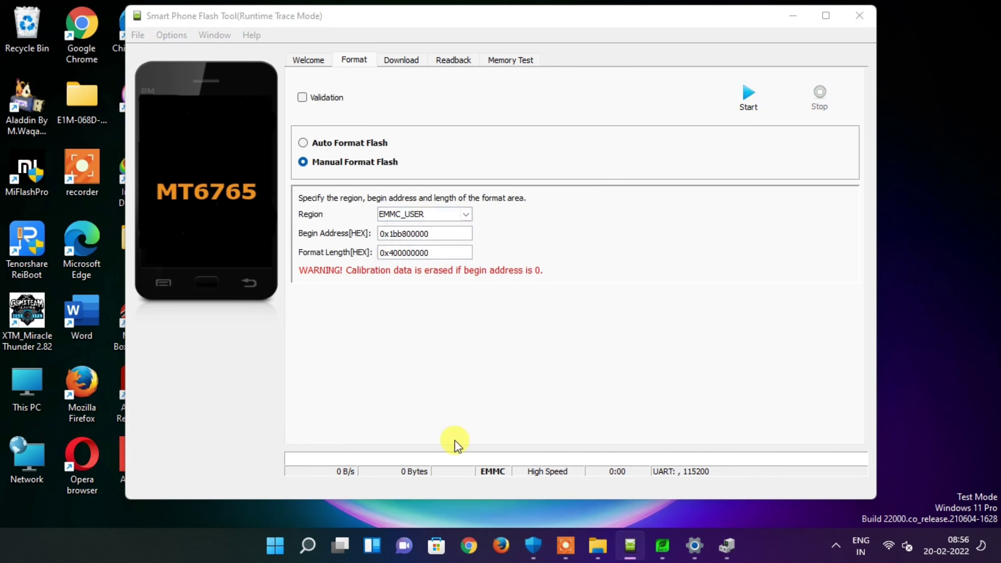
pyautogui.click(496, 295)
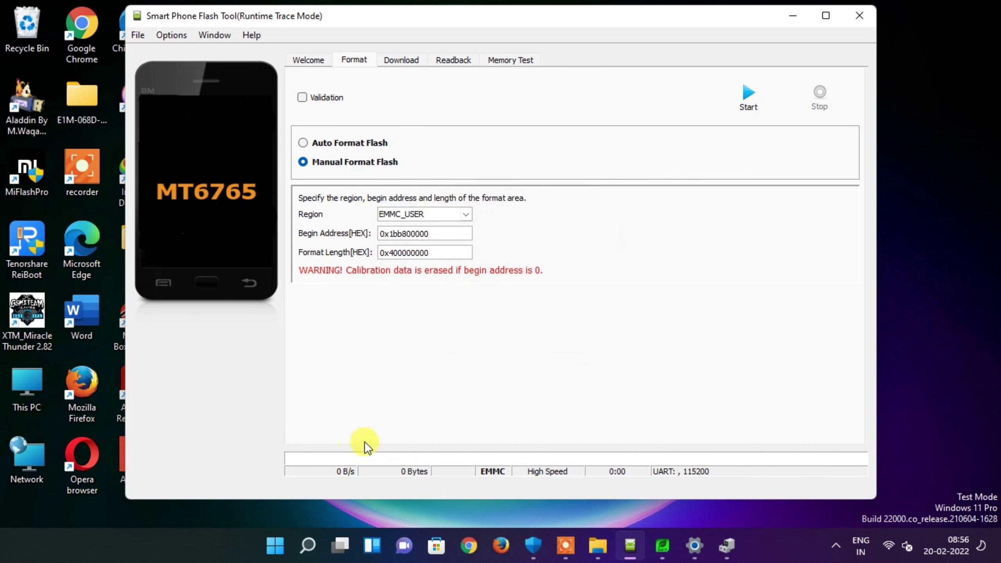
pyautogui.click(771, 95)
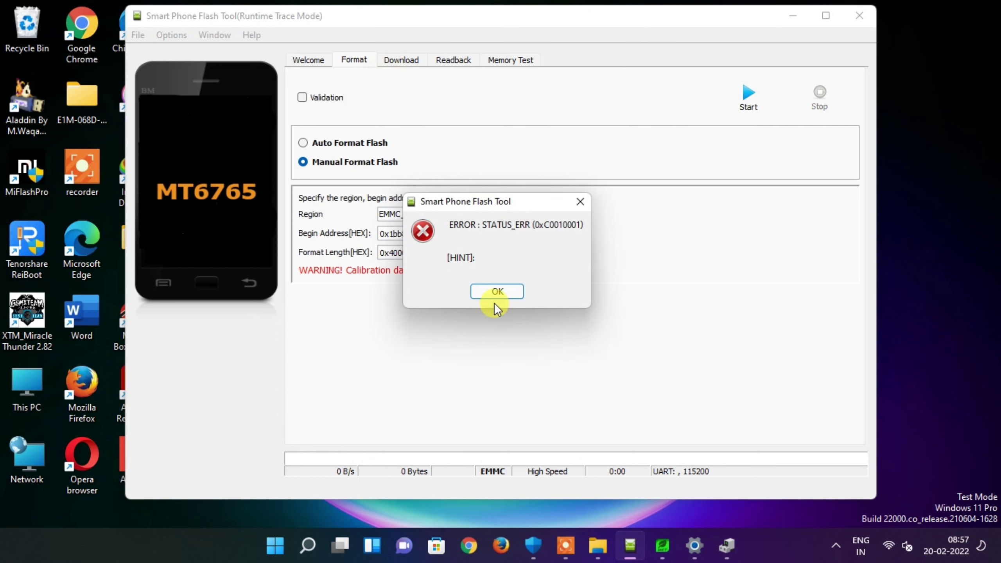
pyautogui.click(498, 292)
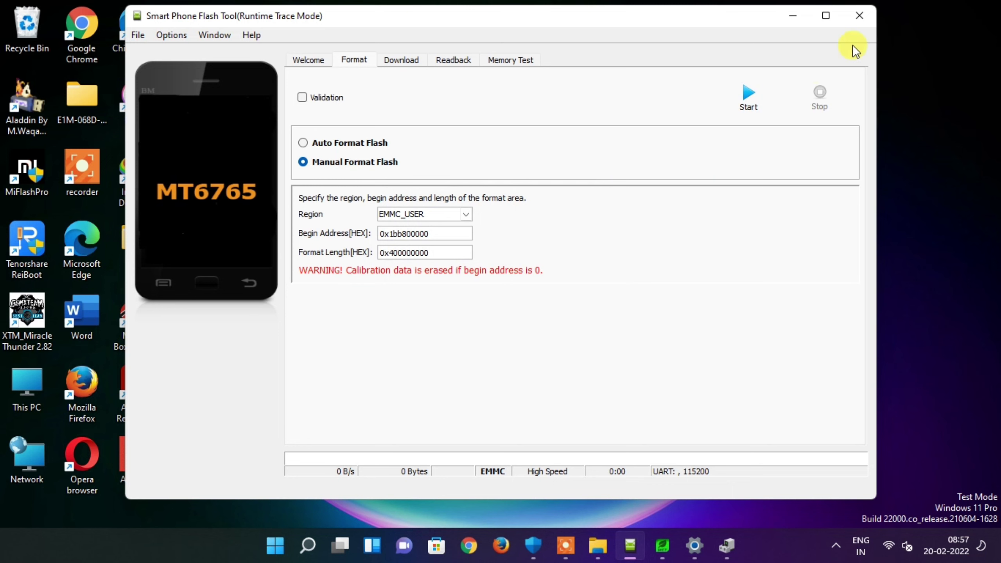
pyautogui.click(857, 15)
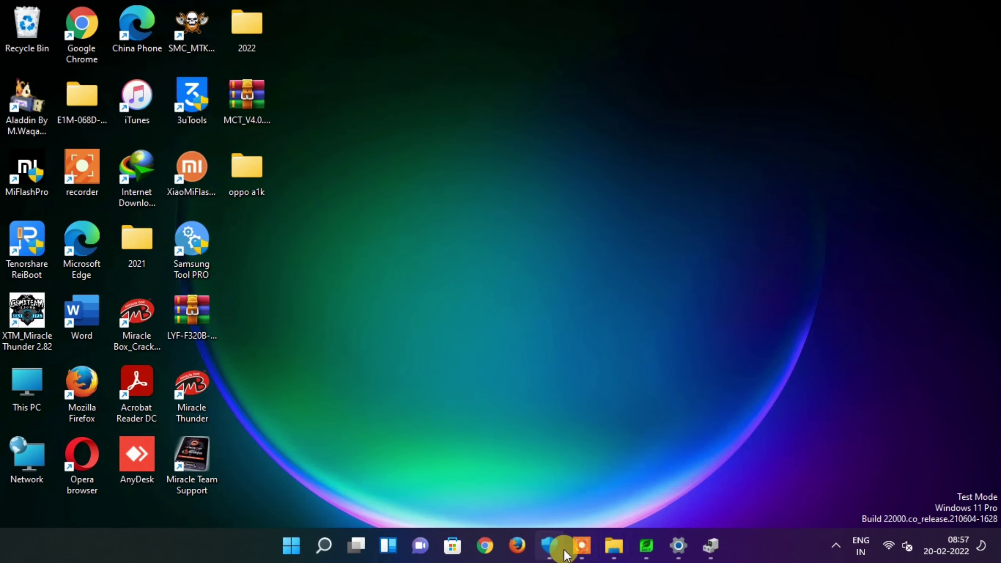